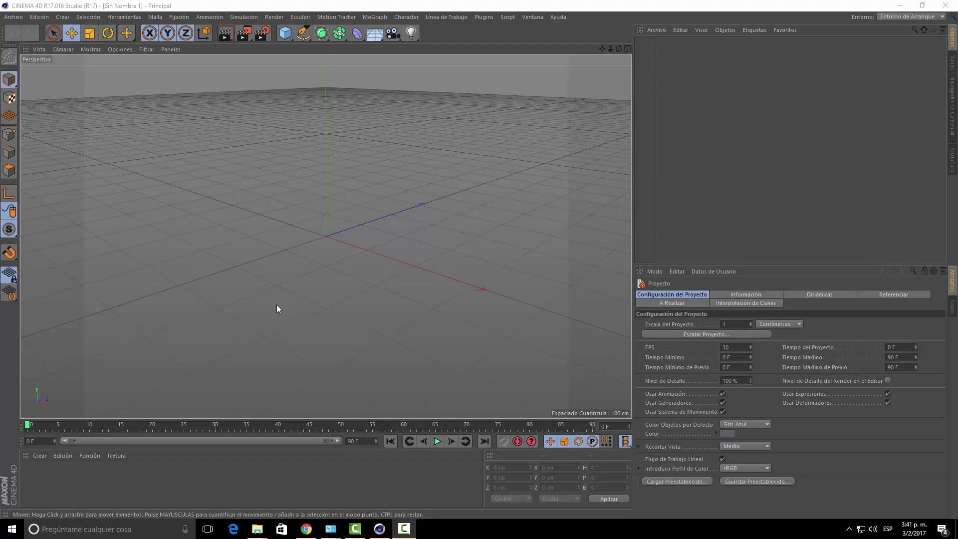
Add a cube and squash it to 15.68 cm along X.
left_click(284, 33)
mouse_move(469, 216)
left_mouse_down("alt")
mouse_move(420, 222)
mouse_move(414, 192)
mouse_move(467, 229)
left_mouse_up("alt")
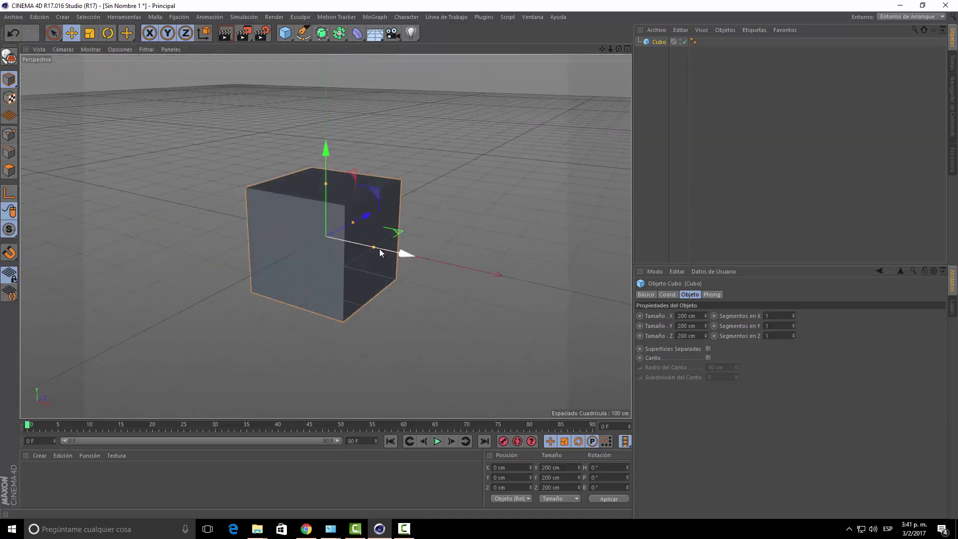
left_click_drag(373, 247, 328, 241)
mouse_move(438, 242)
left_mouse_down("alt")
mouse_move(364, 210)
mouse_move(434, 239)
mouse_move(477, 241)
mouse_move(340, 233)
mouse_move(375, 220)
mouse_move(445, 245)
mouse_move(348, 226)
mouse_move(387, 235)
mouse_move(360, 237)
mouse_move(374, 234)
left_mouse_up("alt")
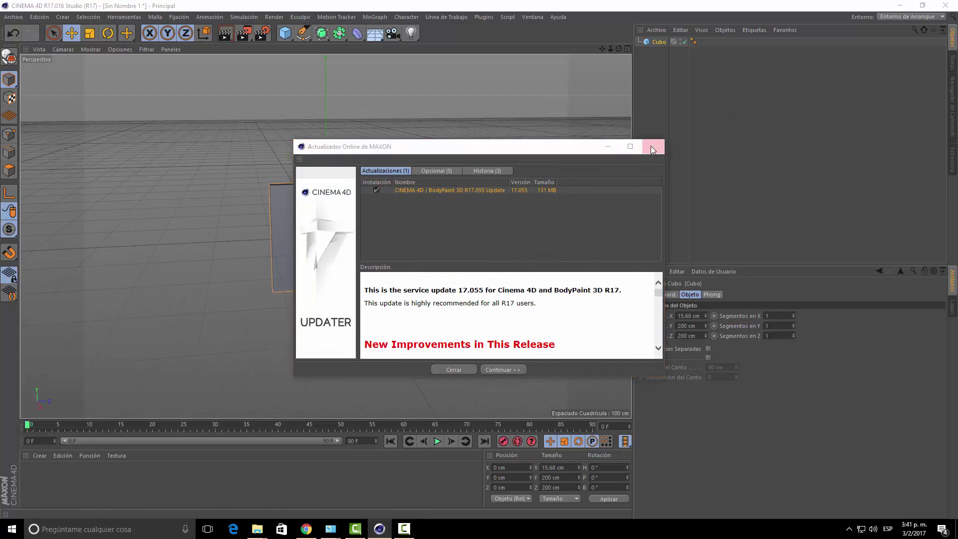
Dismiss the updater and resize the slab to 275.248 cm in Y and 263.999 cm in Z.
left_click(652, 145)
mouse_move(404, 329)
left_mouse_down("alt")
mouse_move(361, 327)
mouse_move(386, 317)
left_mouse_up("alt")
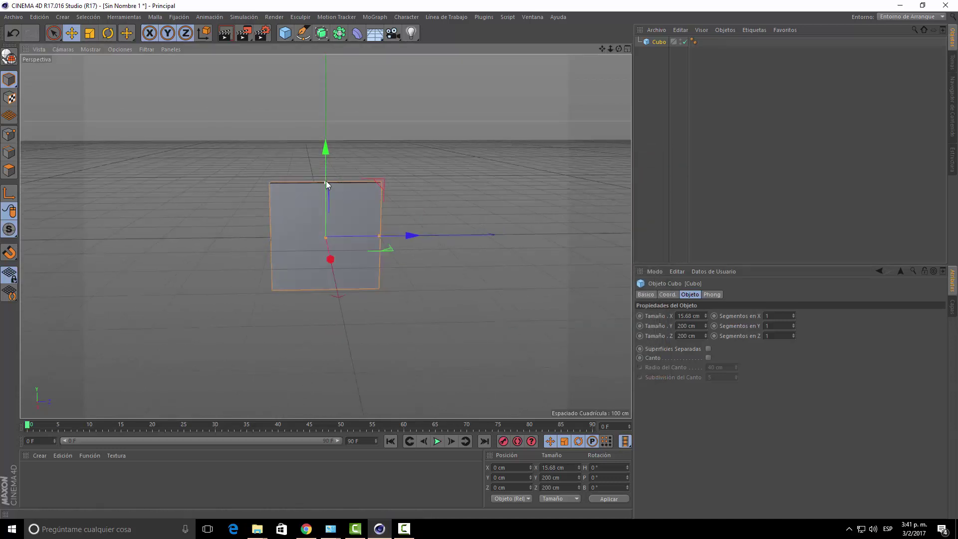
left_click_drag(325, 180, 331, 161)
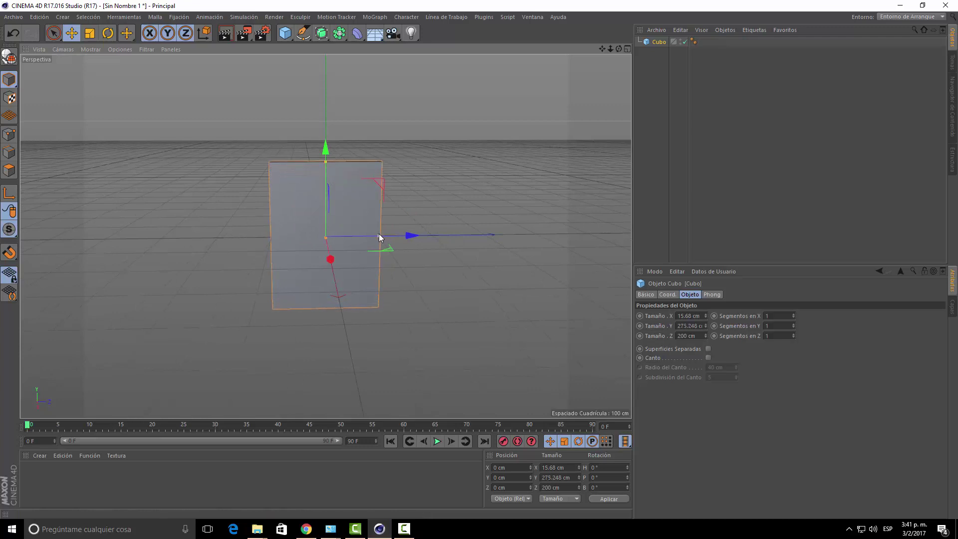
left_click_drag(379, 235, 397, 238)
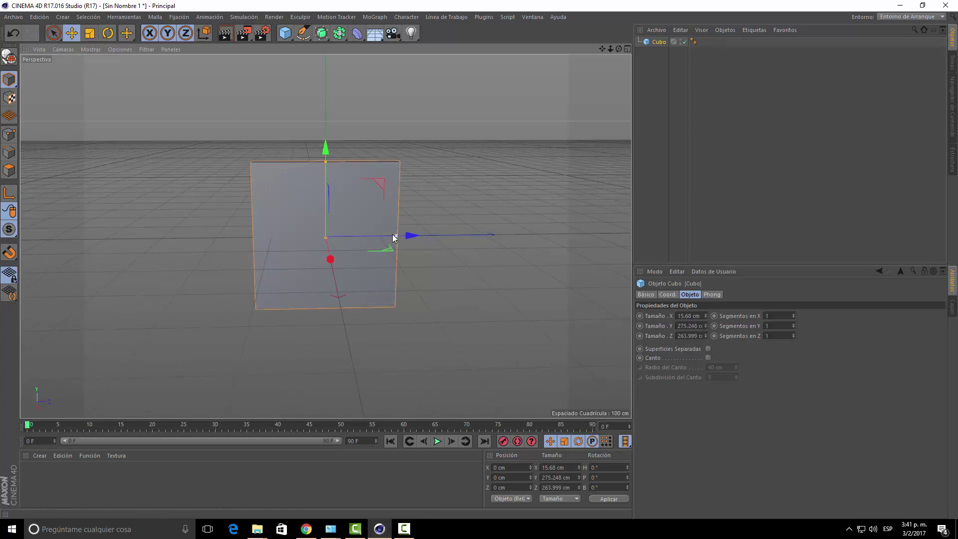
mouse_move(237, 286)
left_mouse_down("alt")
mouse_move(214, 266)
mouse_move(125, 234)
mouse_move(147, 241)
left_mouse_up("alt")
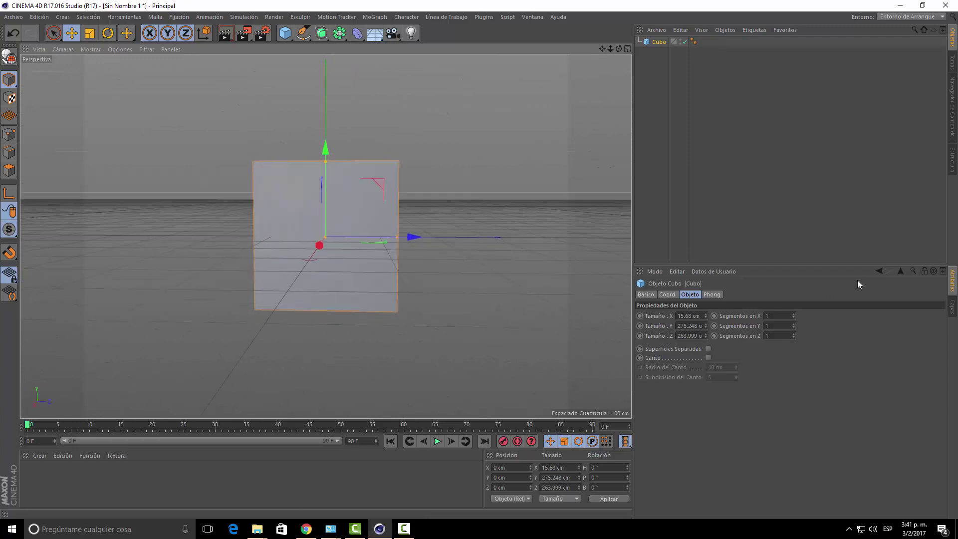
Adjust the X segments and switch the viewport to Gouraud Shading (Lines).
left_click(793, 315)
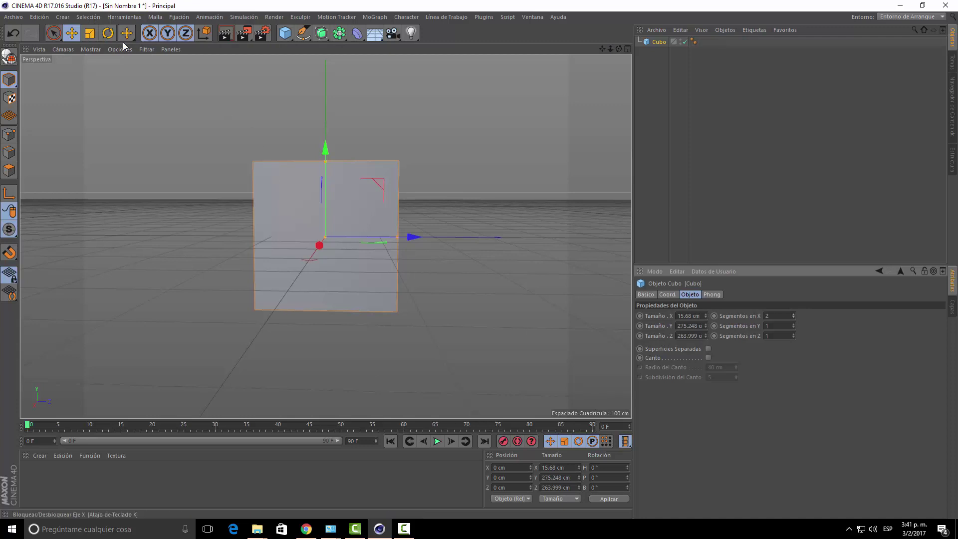
left_click(97, 49)
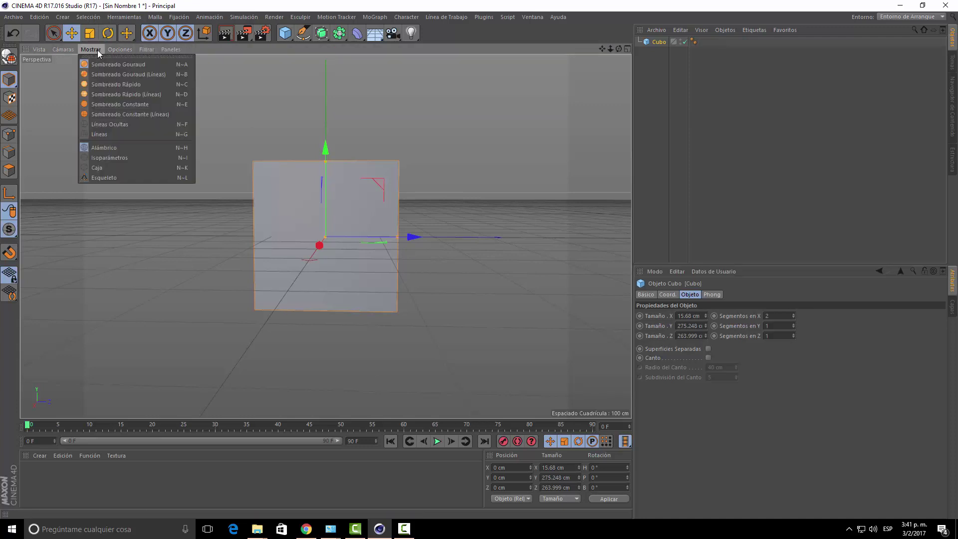
left_click(103, 71)
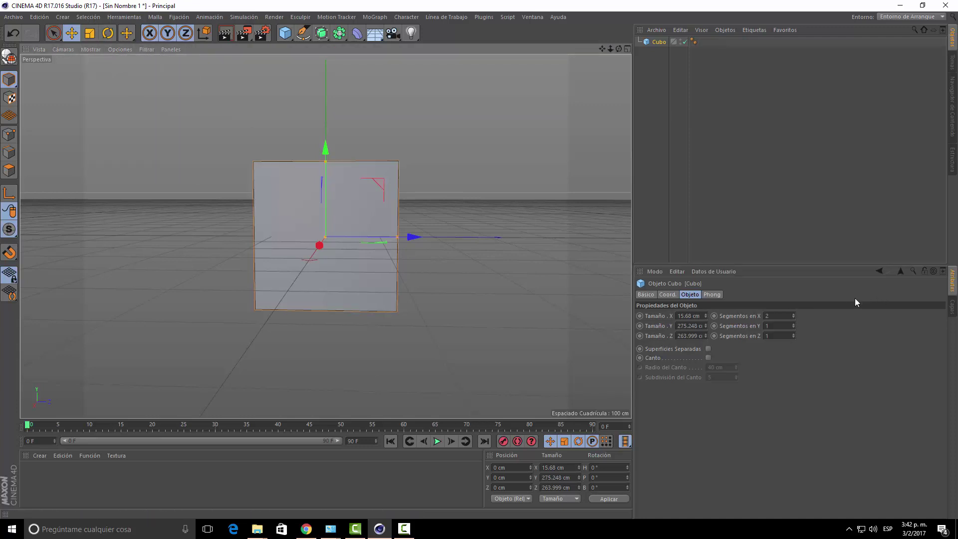
Set the slab's segments to 3 in Y and 2 in Z.
left_click(793, 323)
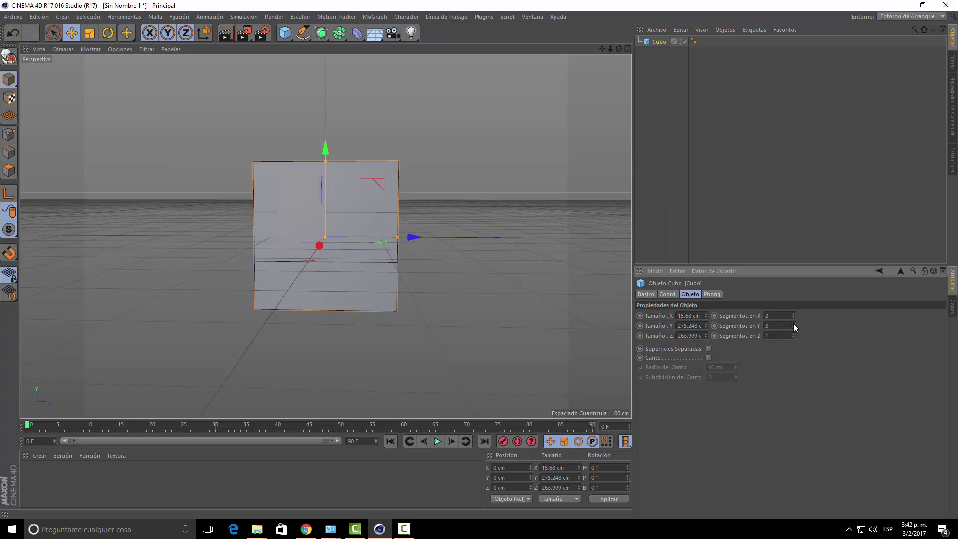
left_click(794, 334)
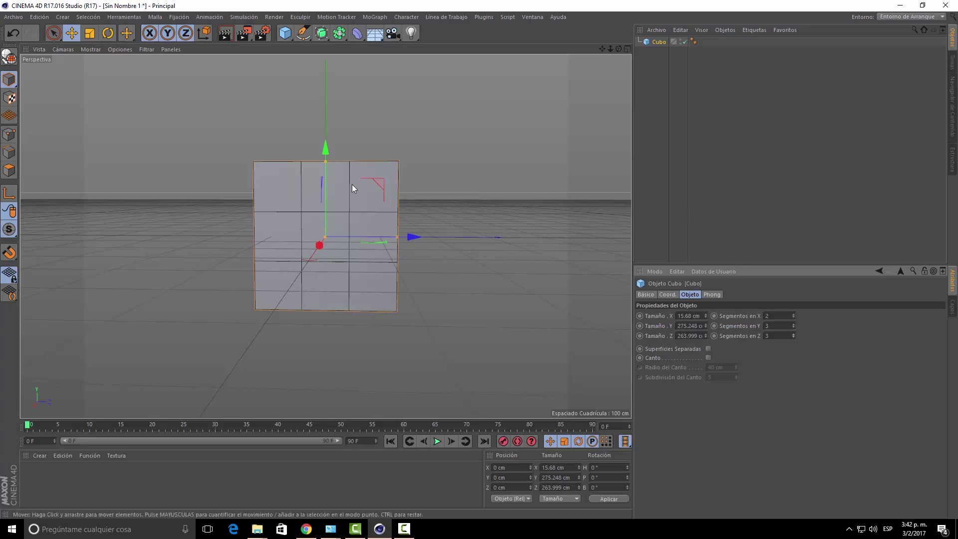
left_click(793, 328)
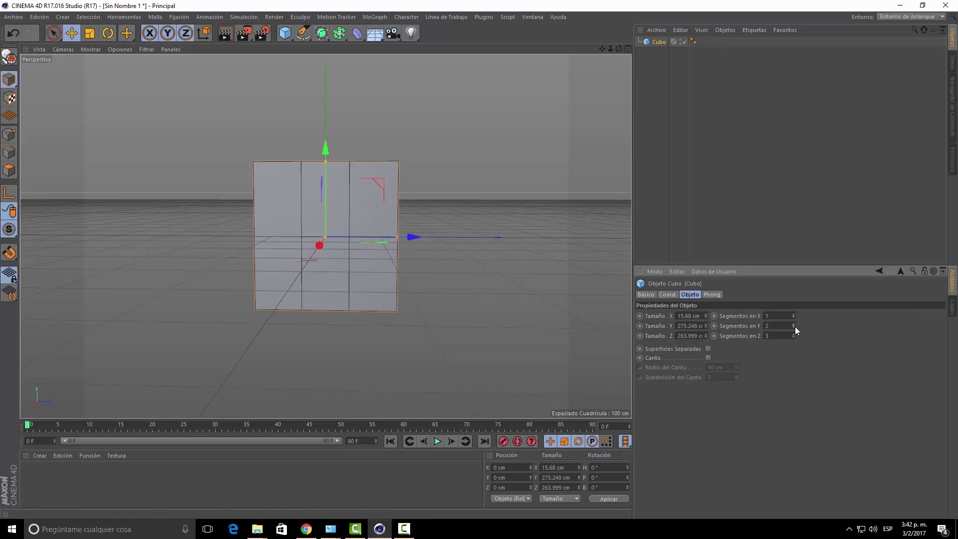
left_click(793, 324)
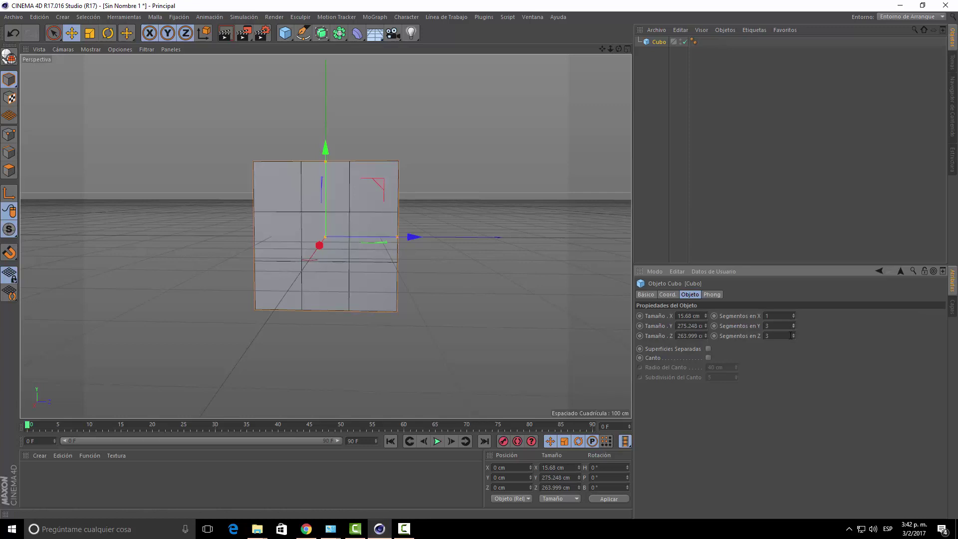
left_click(795, 337)
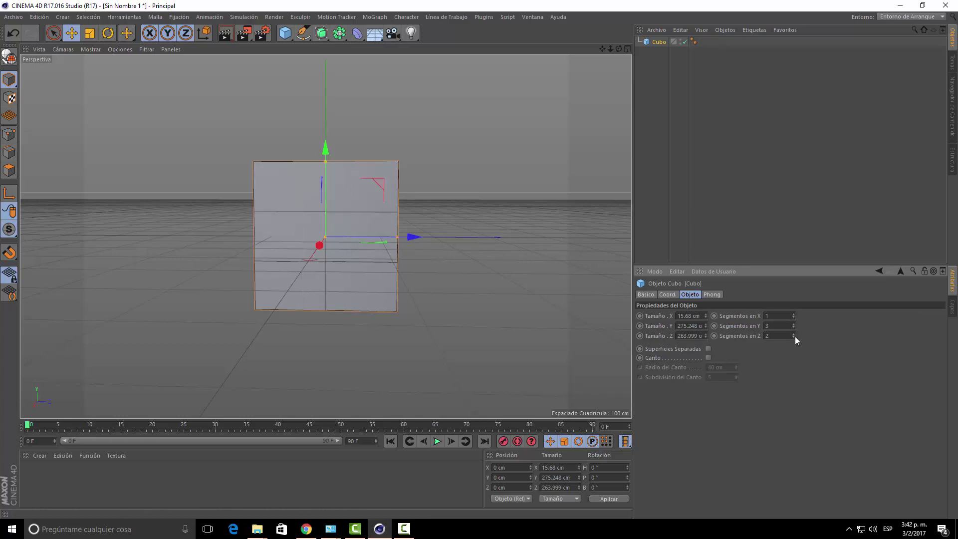
mouse_move(380, 342)
left_mouse_down("alt")
mouse_move(443, 348)
mouse_move(390, 342)
mouse_move(381, 323)
mouse_move(389, 349)
mouse_move(451, 245)
mouse_move(476, 297)
left_mouse_up("alt")
Convert the segmented cube into the editable polygon object Cubo.
scroll(402, 316, "up", 3)
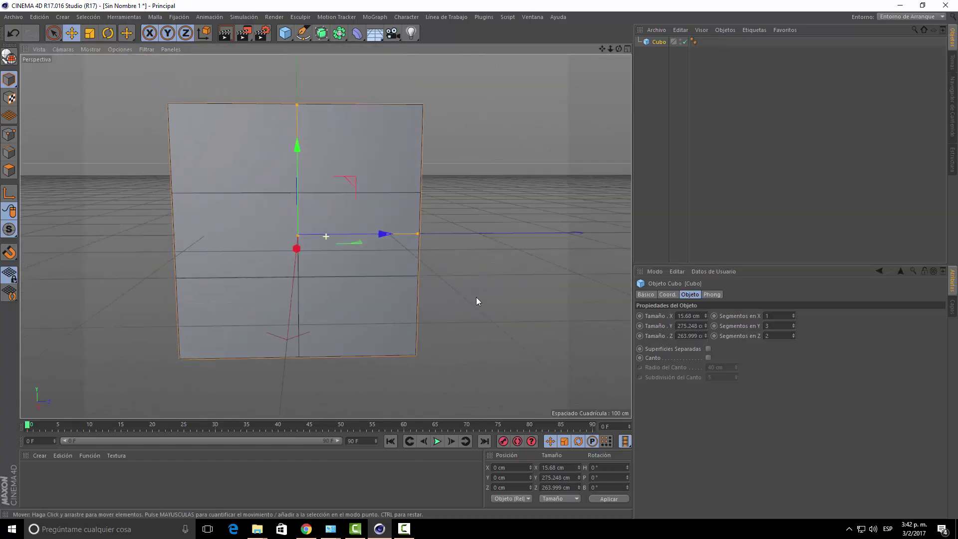
mouse_move(78, 315)
left_mouse_down("alt")
mouse_move(163, 312)
mouse_move(75, 310)
mouse_move(98, 303)
mouse_move(82, 301)
left_mouse_up("alt")
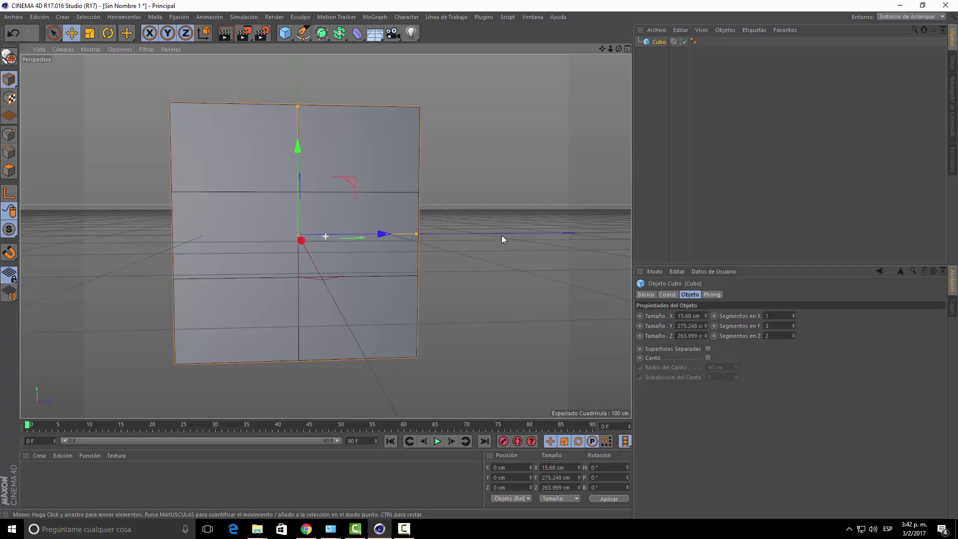
left_click_drag(501, 235, 521, 235, "alt")
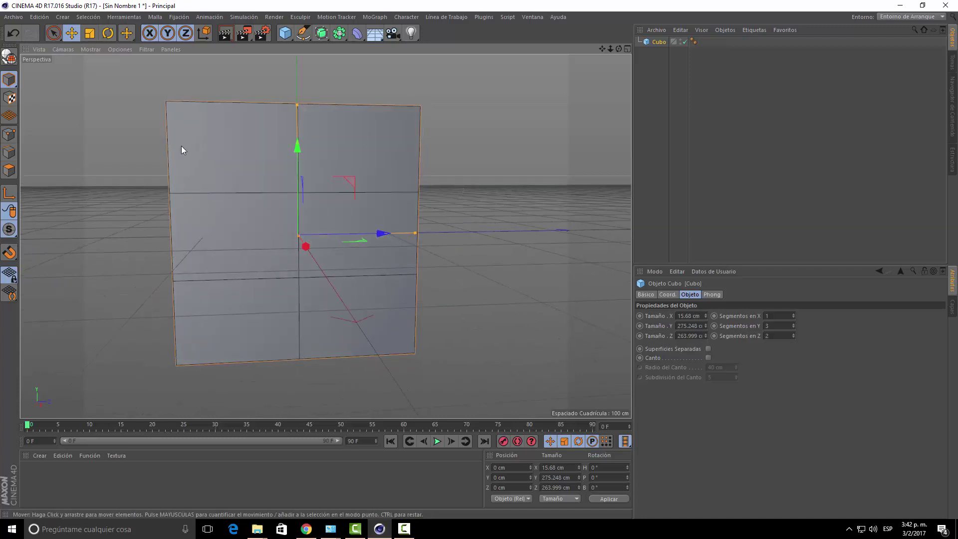
left_click(8, 57)
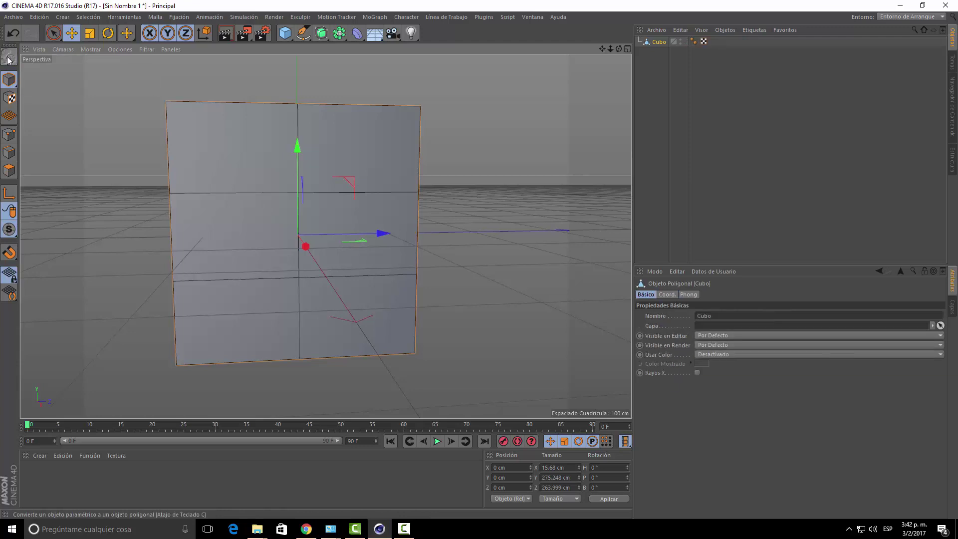
mouse_move(538, 296)
left_mouse_down("alt")
mouse_move(572, 295)
mouse_move(507, 302)
left_mouse_up("alt")
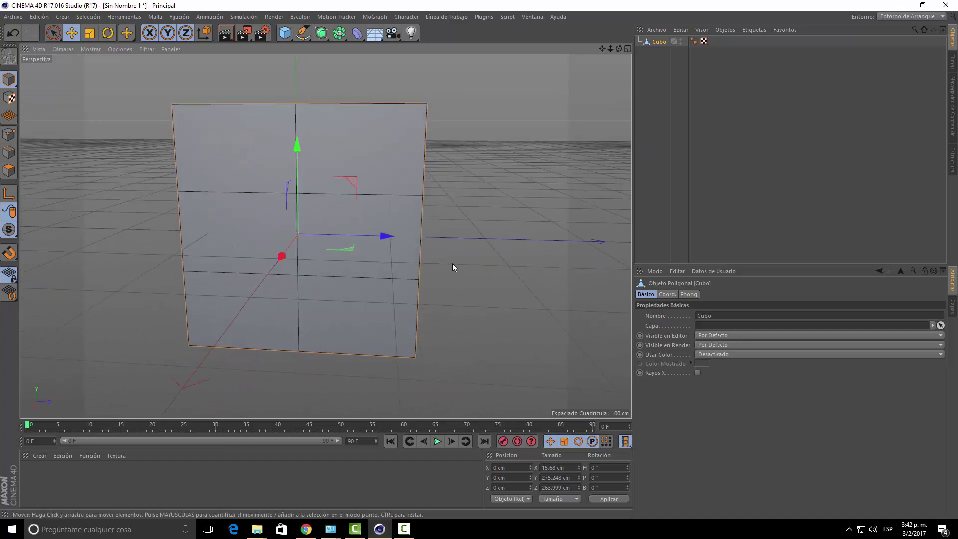
mouse_move(452, 267)
left_mouse_down("alt")
mouse_move(477, 265)
mouse_move(461, 267)
left_mouse_up("alt")
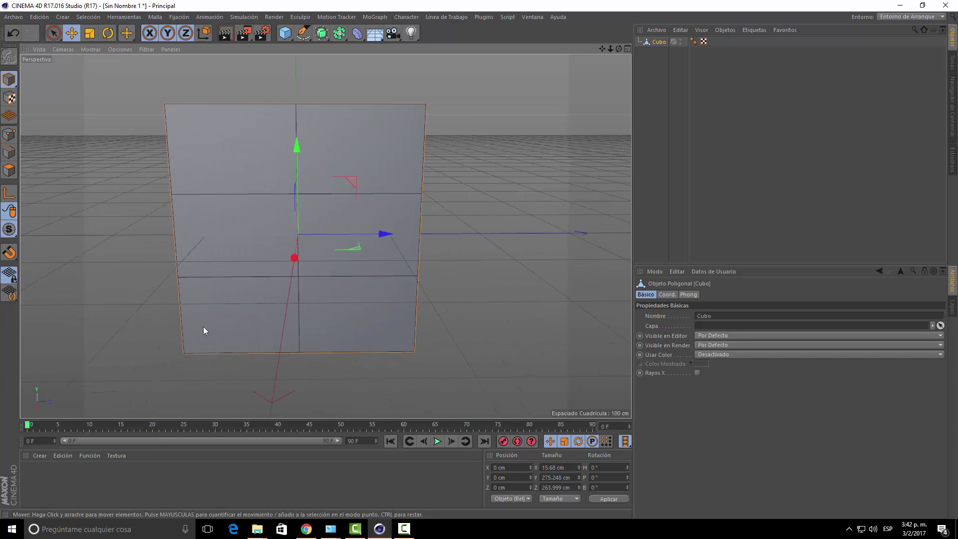
In polygon mode, paint-select the slab's front polygons with Live Selection.
left_click(8, 172)
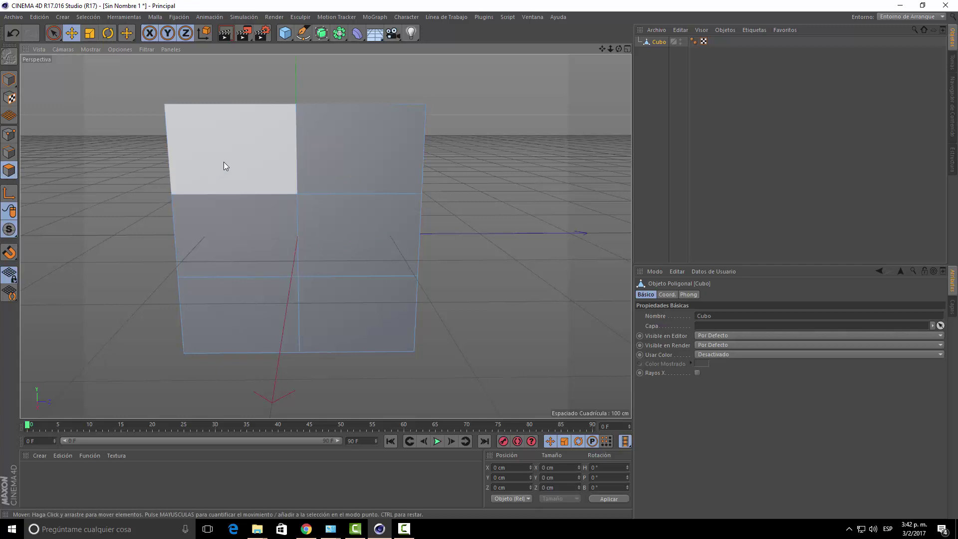
left_click(54, 34)
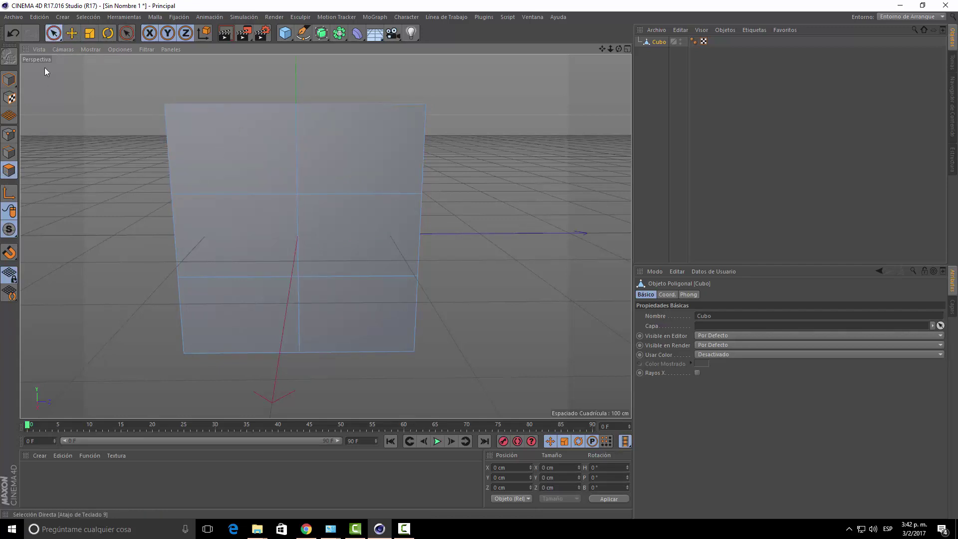
left_click(54, 32)
left_click_drag(280, 148, 360, 301)
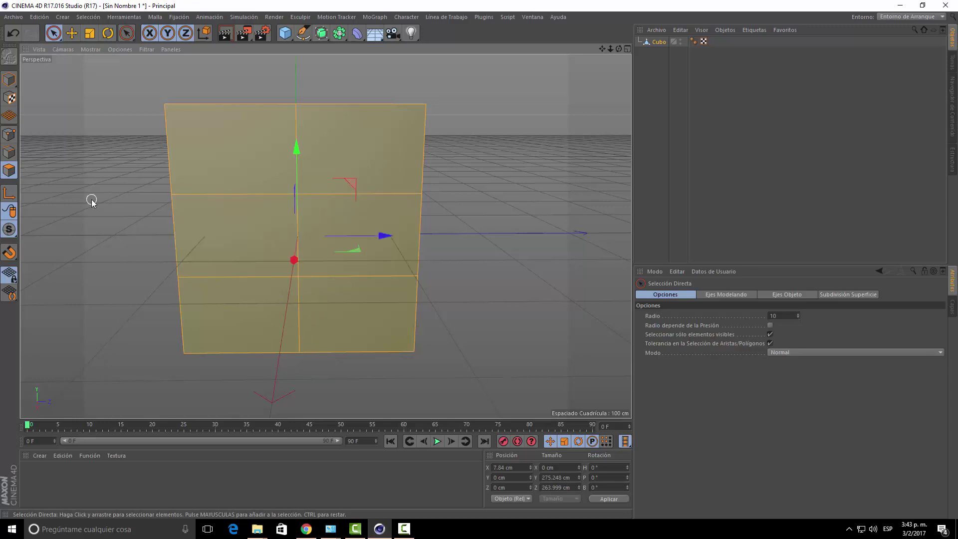
mouse_move(91, 199)
left_mouse_down("alt")
mouse_move(151, 231)
mouse_move(220, 240)
mouse_move(203, 238)
mouse_move(160, 184)
mouse_move(201, 199)
mouse_move(297, 196)
mouse_move(90, 196)
mouse_move(319, 190)
left_mouse_up("alt")
left_click_drag(224, 204, 83, 201, "alt")
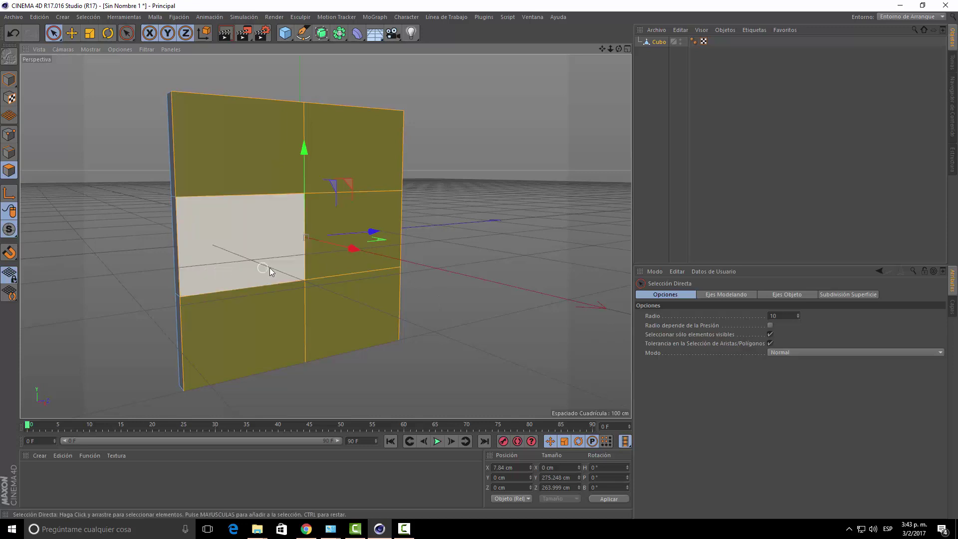
left_click_drag(537, 277, 459, 292, "alt")
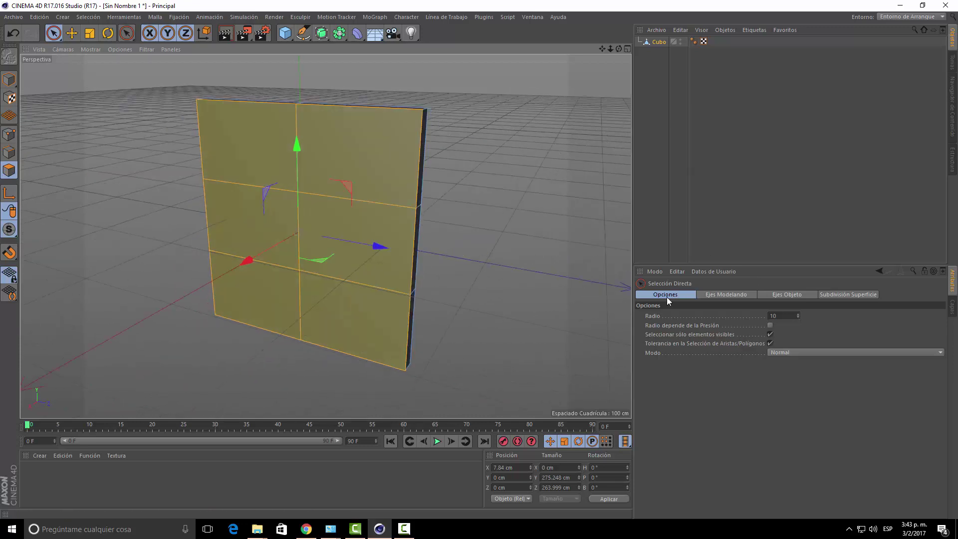
left_click_drag(513, 293, 543, 294, "alt")
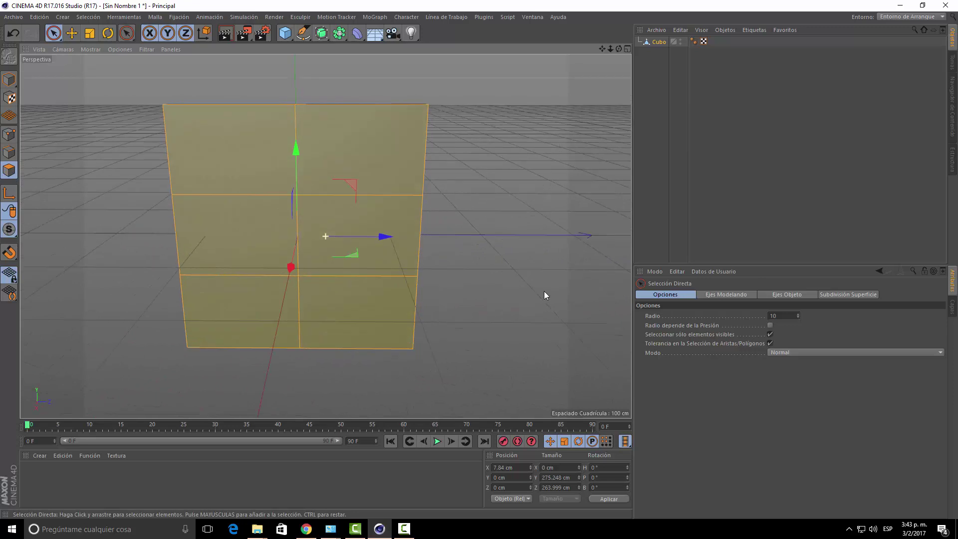
Allow selecting hidden polygons and reselect the panel's front polygons.
left_click(769, 334)
left_click(590, 266)
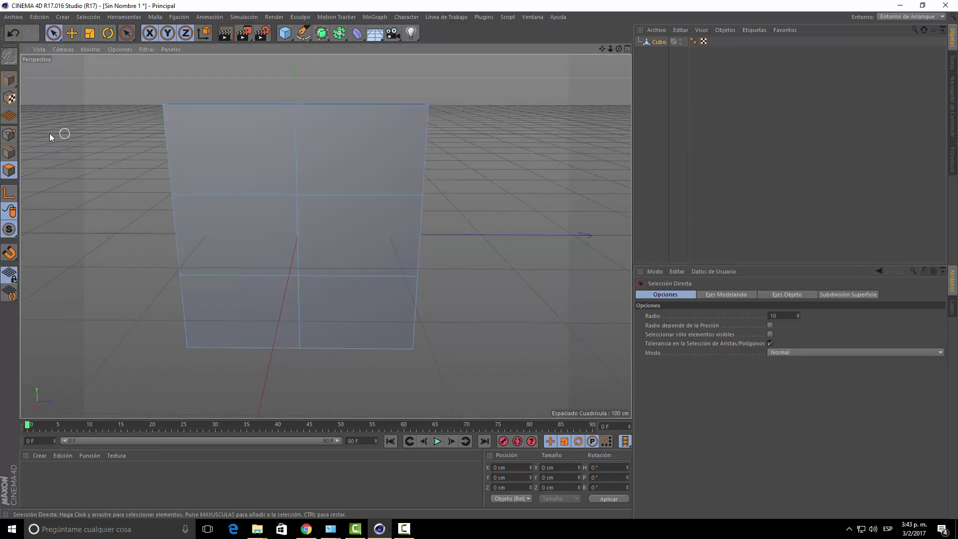
mouse_move(263, 150)
left_mouse_down()
mouse_move(338, 188)
mouse_move(276, 242)
mouse_move(334, 295)
left_mouse_up()
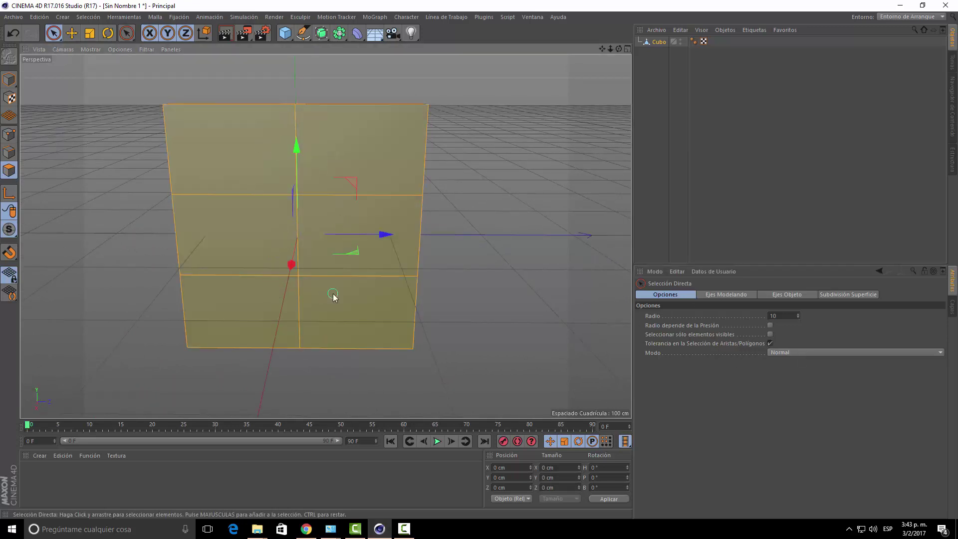
mouse_move(121, 270)
left_mouse_down("alt")
mouse_move(219, 284)
mouse_move(301, 250)
mouse_move(310, 259)
mouse_move(217, 264)
mouse_move(309, 264)
mouse_move(276, 269)
mouse_move(113, 242)
left_mouse_up("alt")
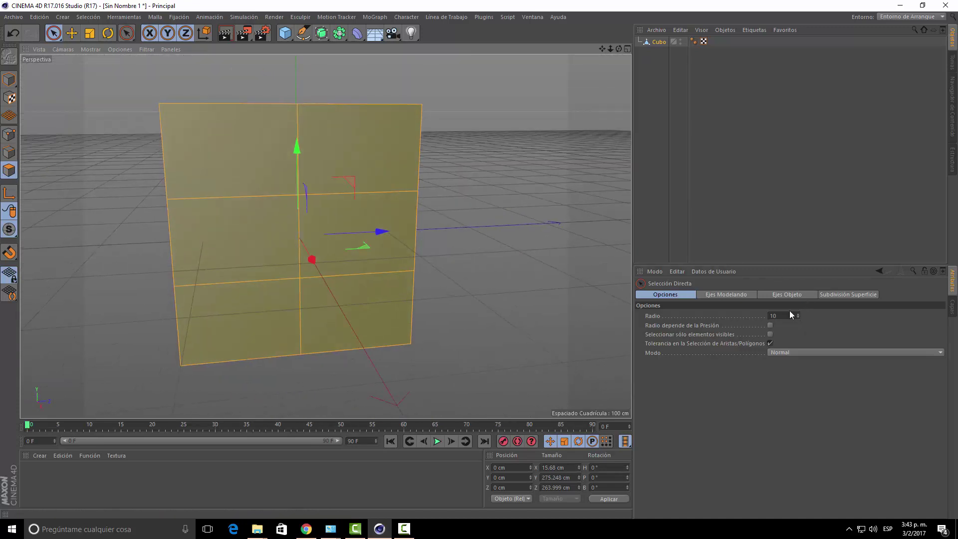
Turn off Tolerance, enable Only Select Visible Elements, and select all six front polygons.
left_click(769, 343)
left_click(569, 238)
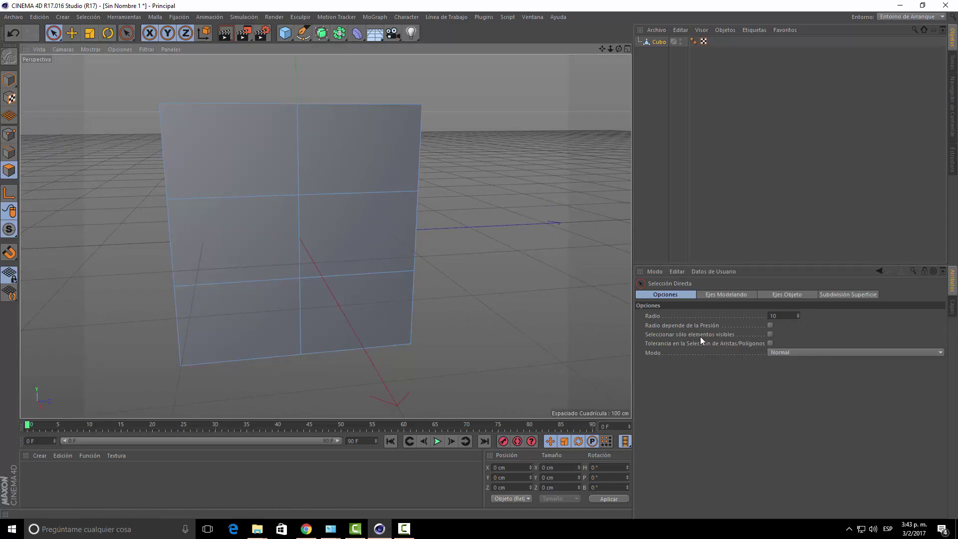
left_click(770, 334)
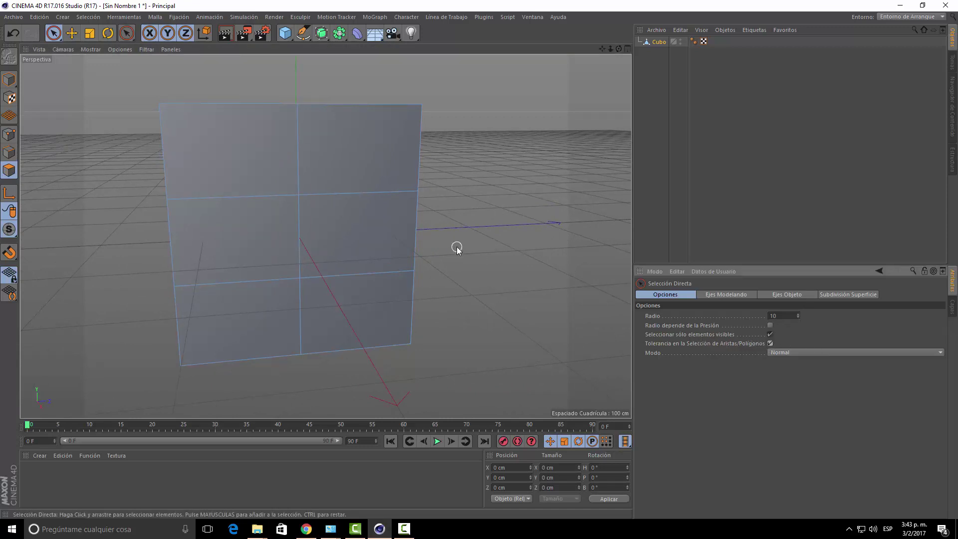
mouse_move(255, 187)
left_mouse_down()
mouse_move(396, 168)
mouse_move(224, 258)
mouse_move(385, 304)
left_mouse_up()
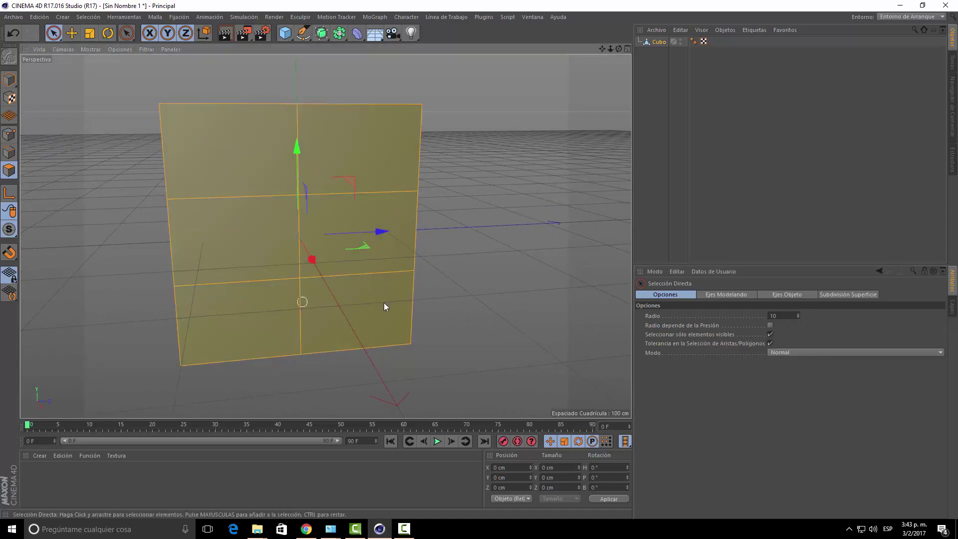
mouse_move(74, 259)
left_mouse_down("alt")
mouse_move(295, 256)
mouse_move(85, 234)
mouse_move(69, 253)
mouse_move(82, 255)
left_mouse_up("alt")
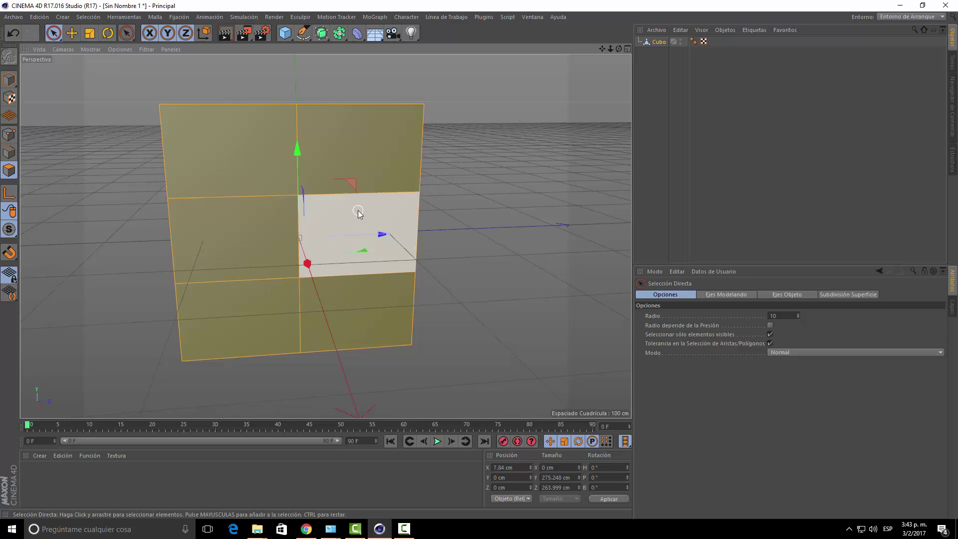
Inner-extrude the selected front face with an 8 cm offset.
right_click(509, 209)
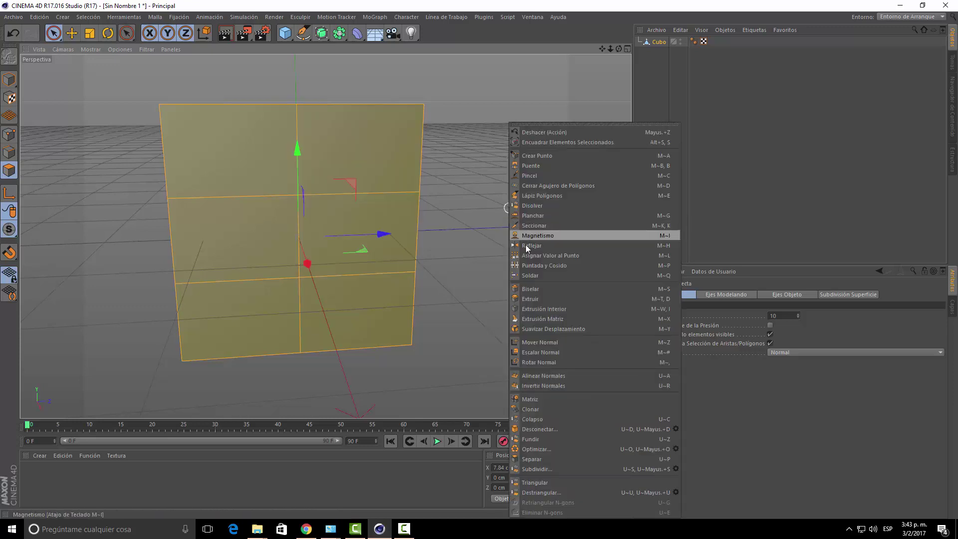
left_click(549, 307)
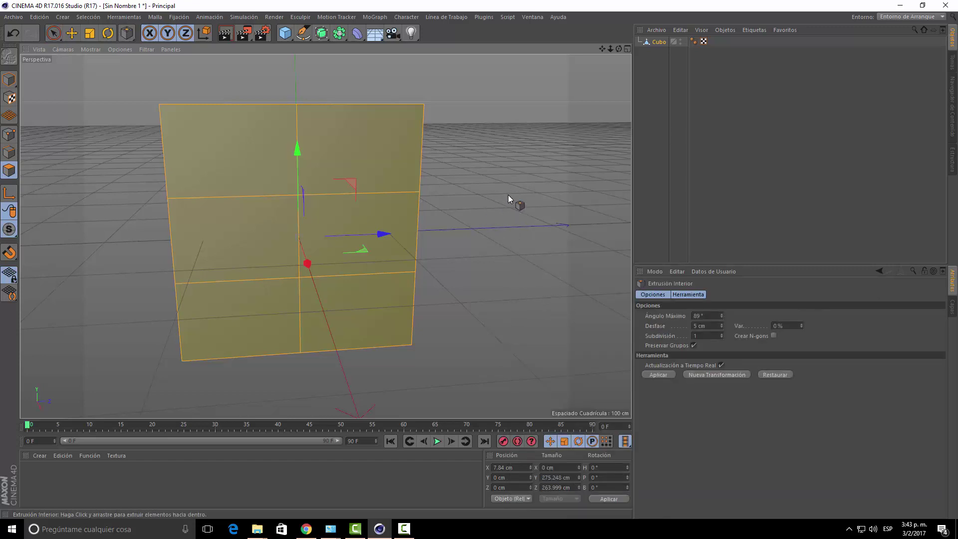
left_click_drag(507, 195, 528, 194)
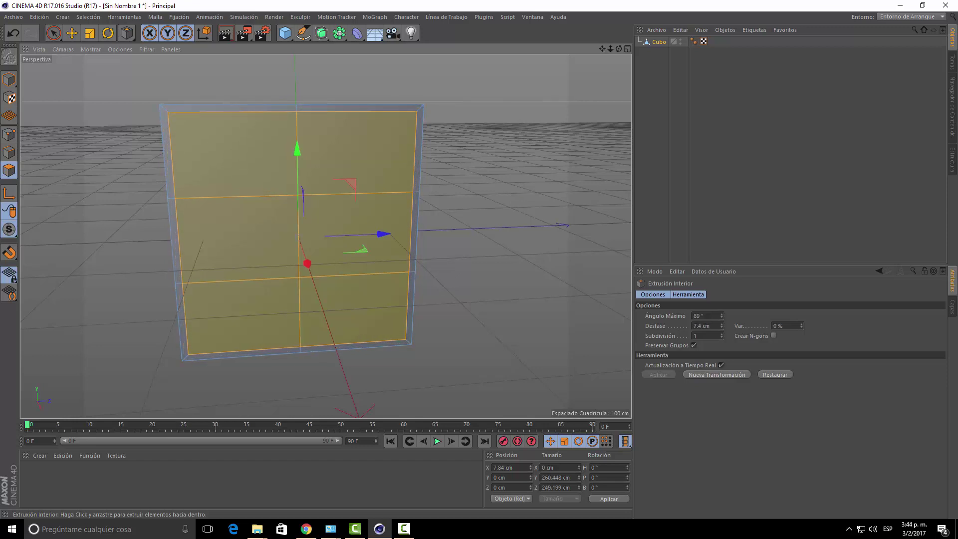
mouse_move(529, 195)
left_mouse_down()
mouse_move(409, 195)
mouse_move(531, 195)
left_mouse_up()
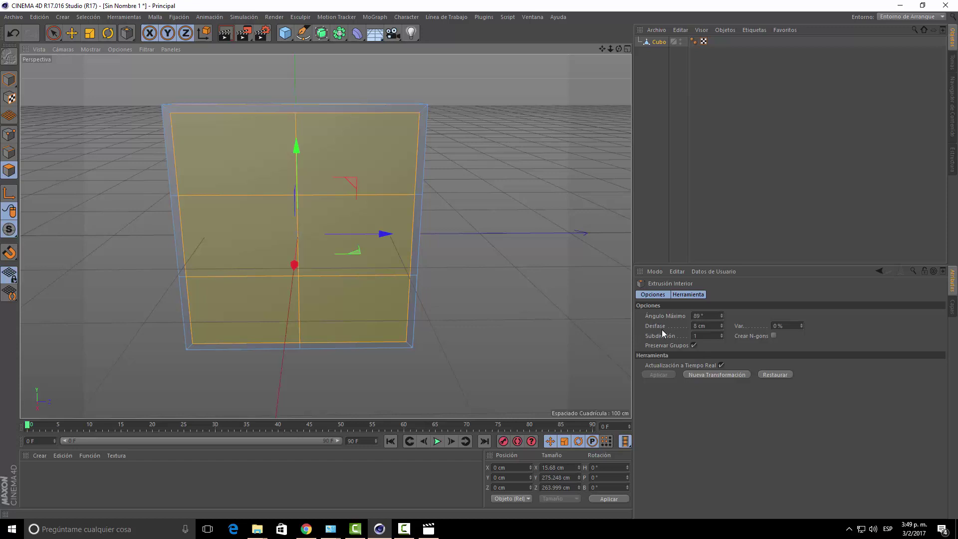
Set Inner Extrude Subdivision to 1 and untick Preserve Groups to inset each pane separately.
left_click(721, 334)
left_click(721, 333)
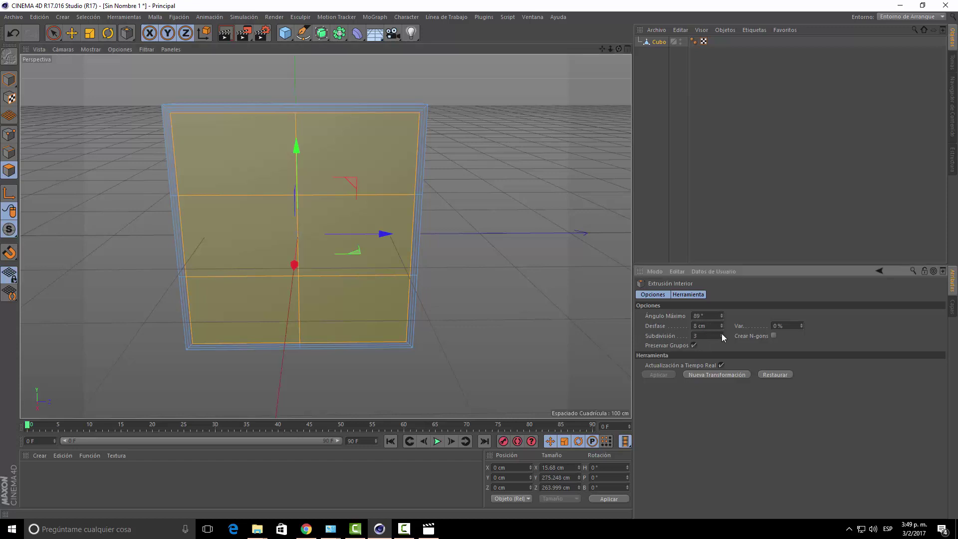
mouse_move(488, 154)
left_mouse_down("alt")
mouse_move(563, 176)
mouse_move(556, 167)
left_mouse_up("alt")
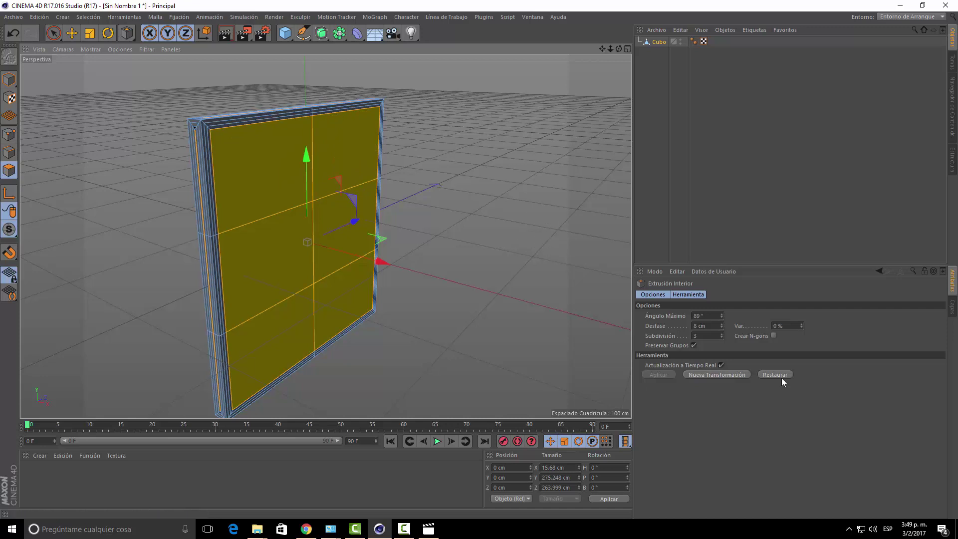
double_click(722, 337)
mouse_move(505, 271)
left_mouse_down("alt")
mouse_move(445, 264)
mouse_move(441, 307)
mouse_move(461, 217)
mouse_move(461, 253)
left_mouse_up("alt")
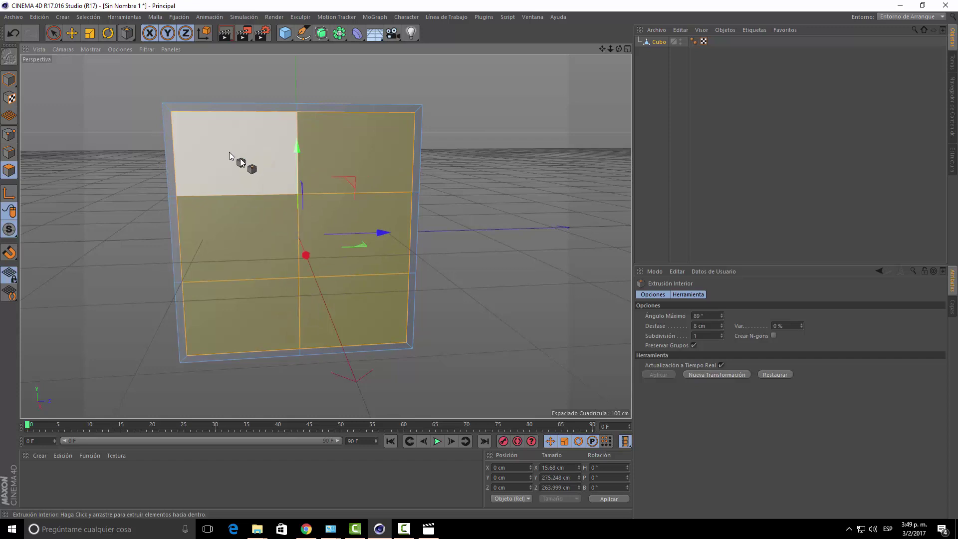
left_click(693, 345)
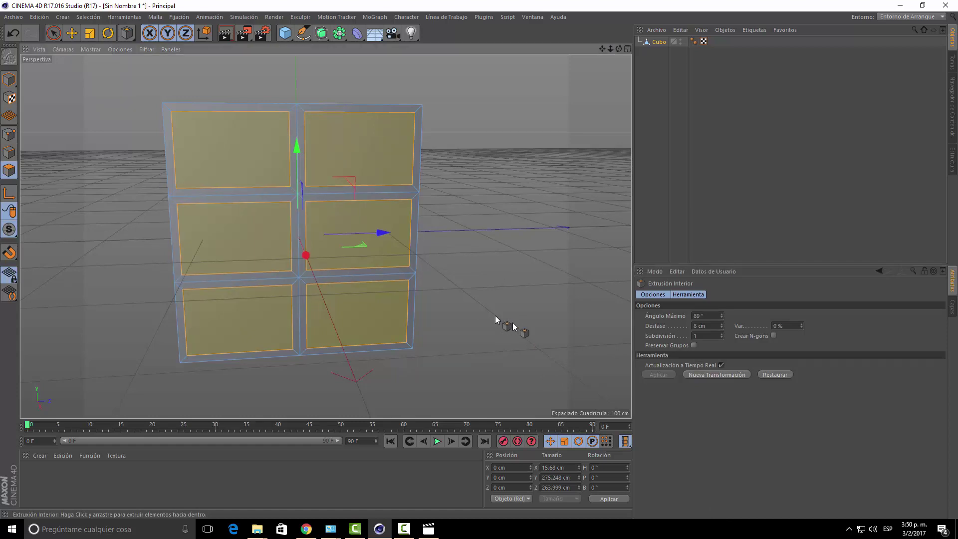
mouse_move(507, 325)
left_mouse_down("alt")
mouse_move(560, 325)
mouse_move(534, 329)
mouse_move(492, 316)
left_mouse_up("alt")
Extrude the six inset panes, currently at a 0.7 cm offset.
right_click(479, 229)
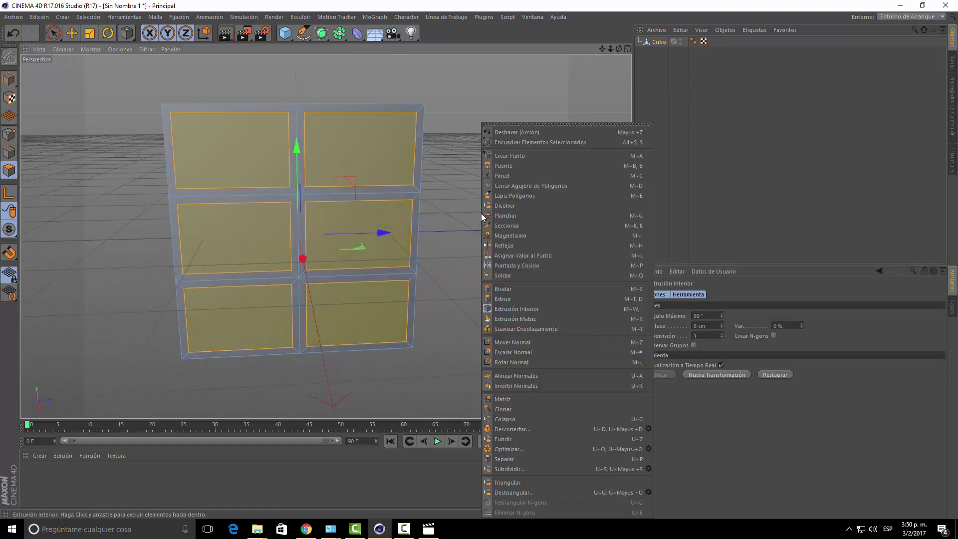
left_click(500, 298)
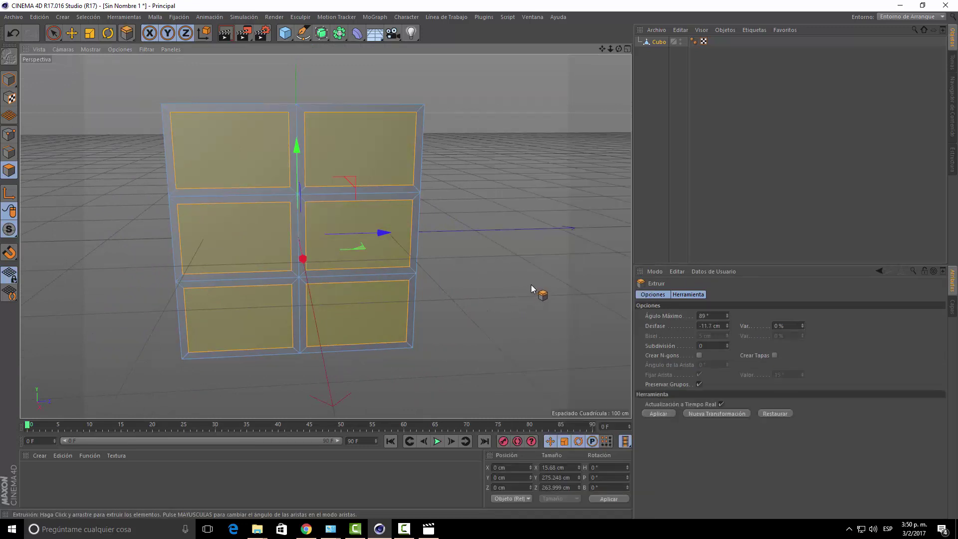
mouse_move(534, 280)
left_mouse_down()
mouse_move(585, 280)
mouse_move(530, 289)
left_mouse_up()
mouse_move(128, 274)
left_mouse_down("alt")
mouse_move(254, 254)
mouse_move(194, 257)
left_mouse_up("alt")
mouse_move(482, 263)
left_mouse_down()
mouse_move(345, 262)
mouse_move(463, 263)
left_mouse_up()
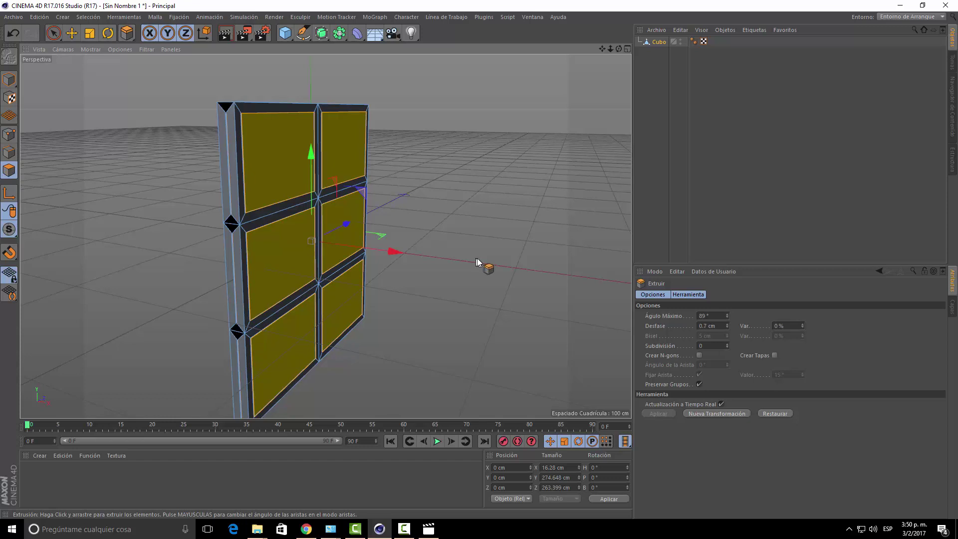
left_click(93, 35)
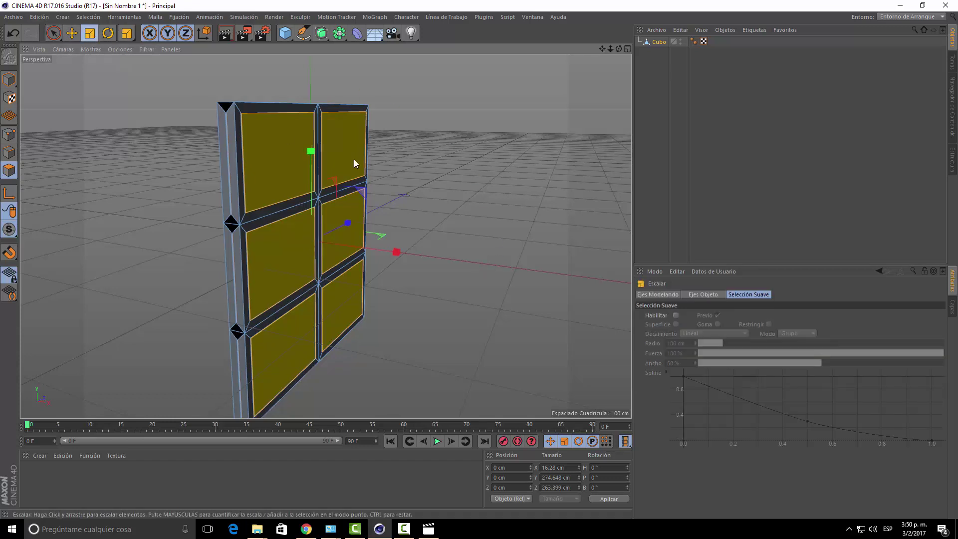
right_click(442, 233)
left_click(478, 299)
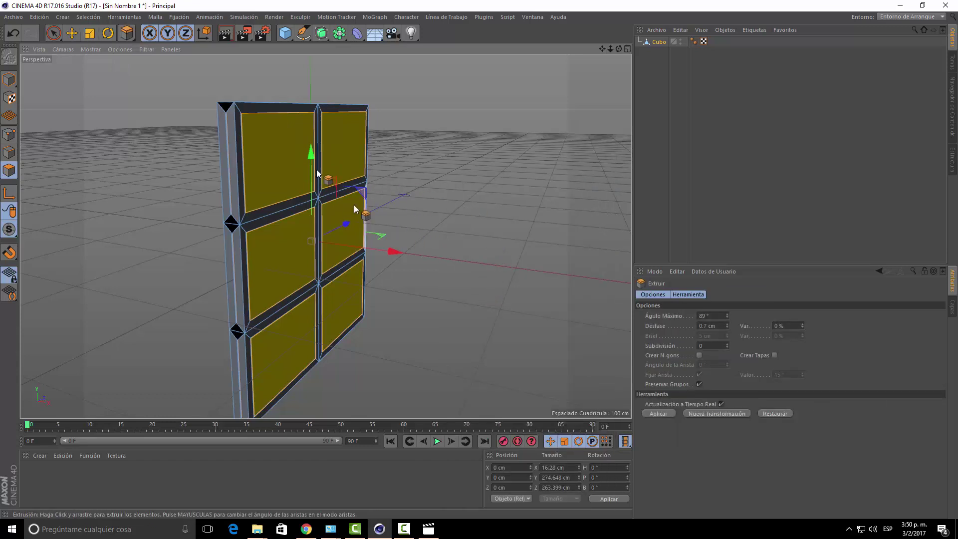
left_click(90, 33)
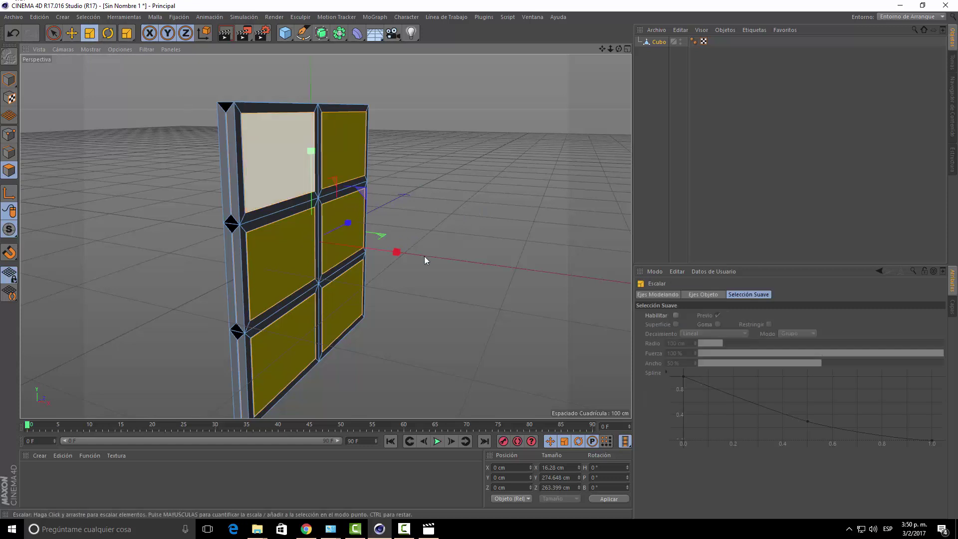
right_click(395, 240)
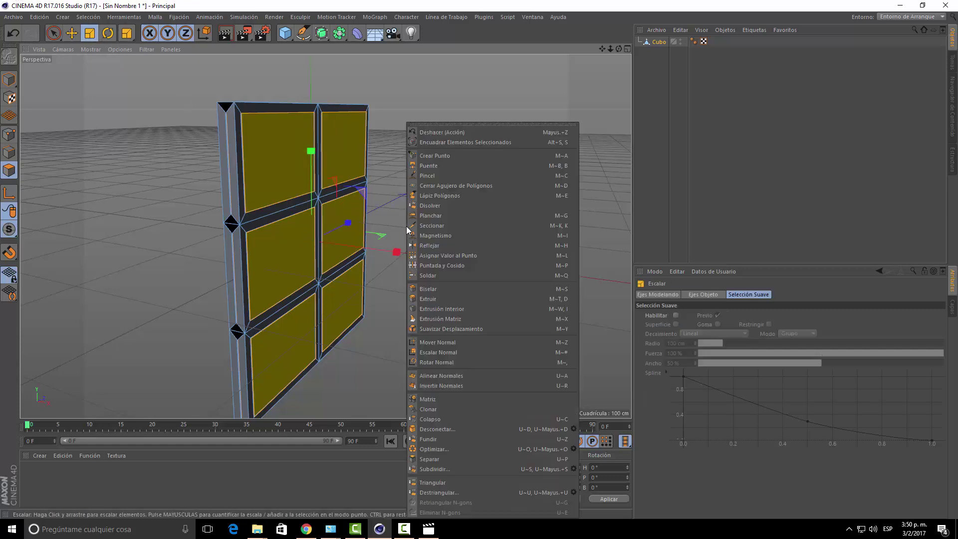
left_click(421, 294)
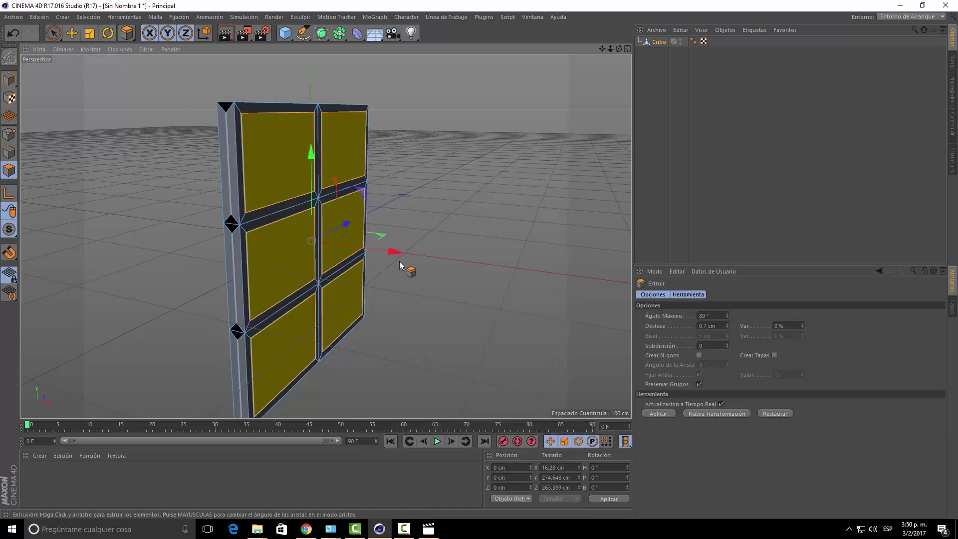
mouse_move(405, 262)
left_mouse_down()
mouse_move(313, 245)
mouse_move(323, 232)
left_mouse_up()
key("ctrl+z")
key("ctrl+z")
left_click_drag(313, 154, 311, 180)
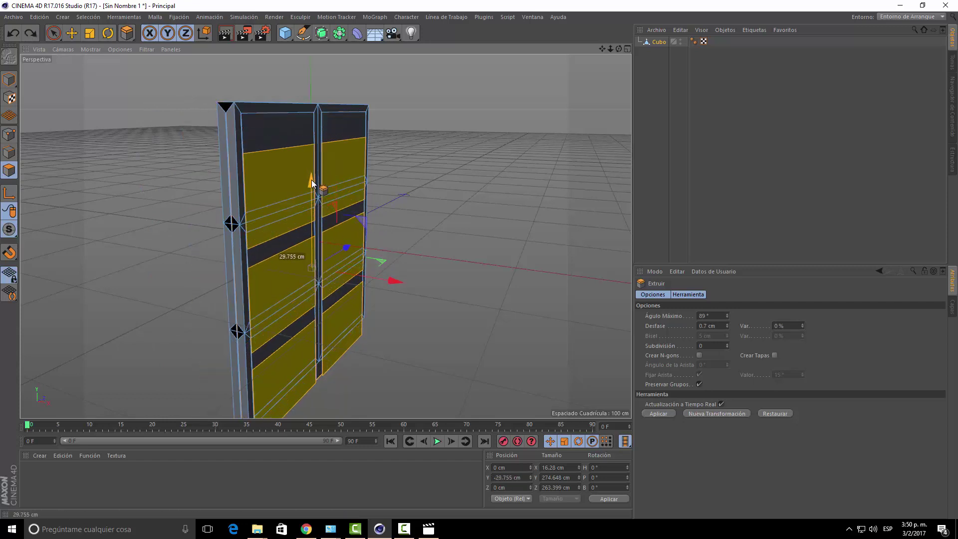
key("ctrl+z")
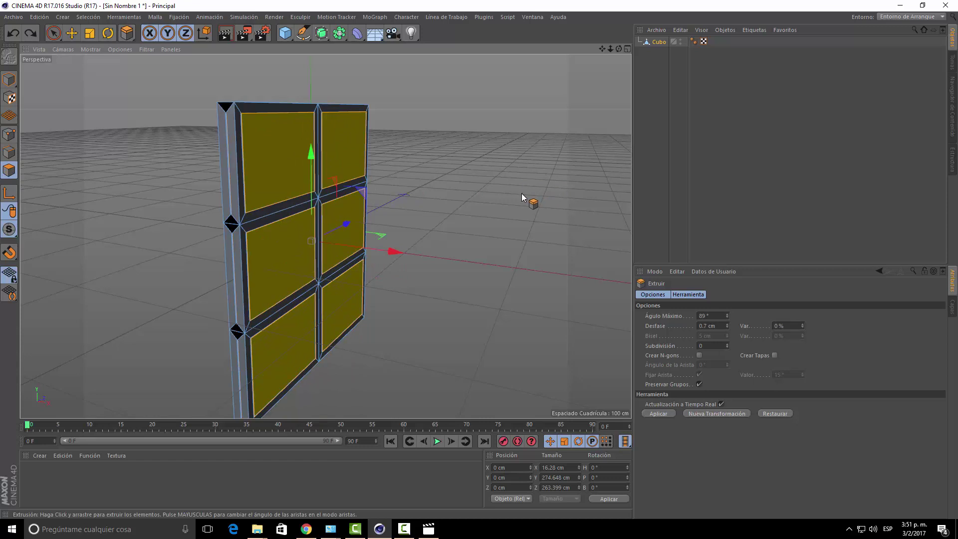
Set the pane extrusion offset to -7.7 cm and view the frame frontally.
mouse_move(539, 242)
left_mouse_down("alt")
mouse_move(461, 241)
mouse_move(472, 234)
left_mouse_up("alt")
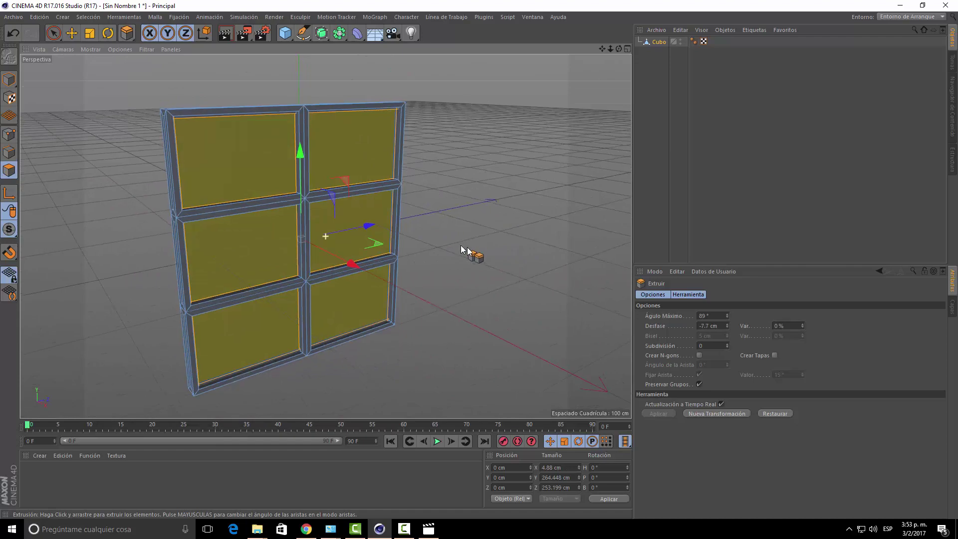
mouse_move(466, 252)
left_mouse_down("alt")
mouse_move(571, 246)
mouse_move(581, 220)
mouse_move(528, 250)
mouse_move(441, 247)
mouse_move(501, 237)
mouse_move(428, 235)
mouse_move(465, 249)
mouse_move(471, 234)
left_mouse_up("alt")
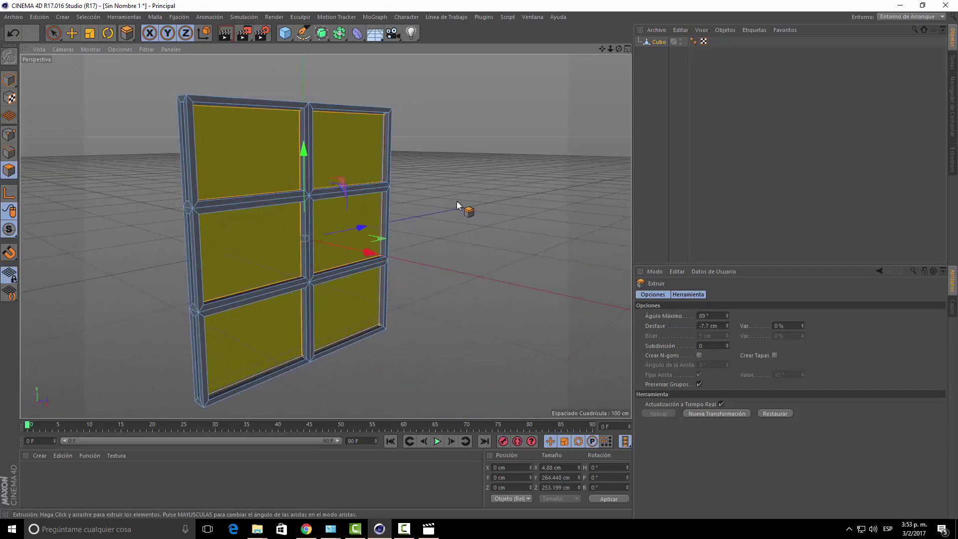
left_click_drag(548, 159, 493, 166, "alt")
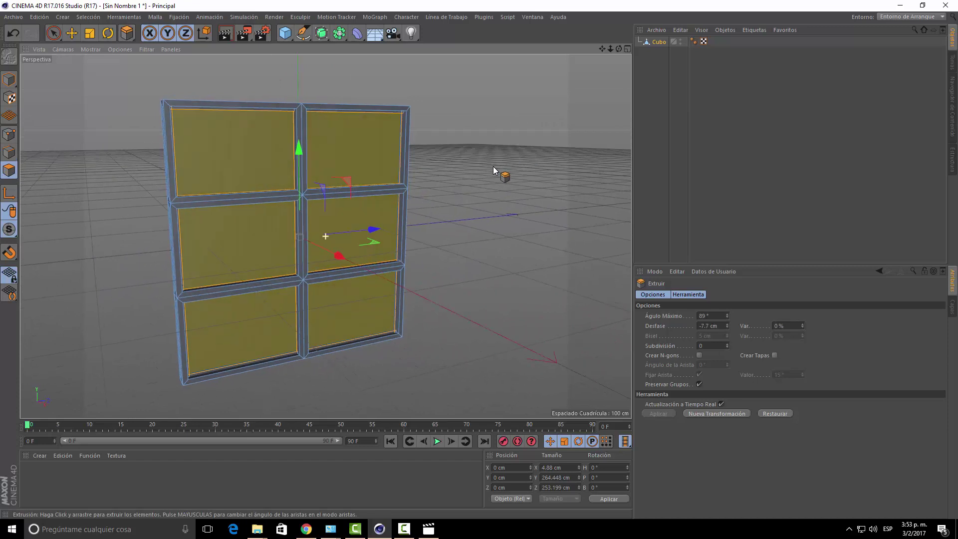
Render the active viewport to preview the six-pane window panel.
left_click(225, 37)
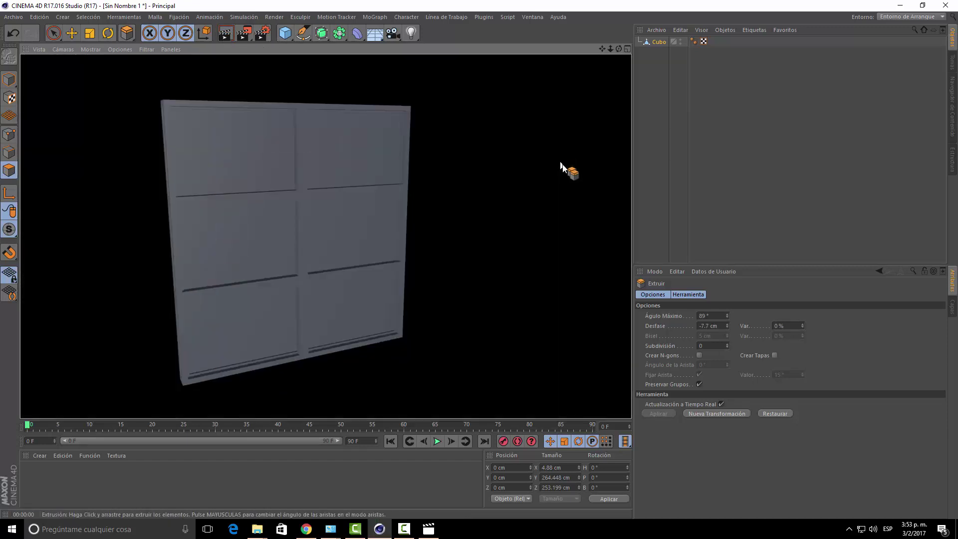